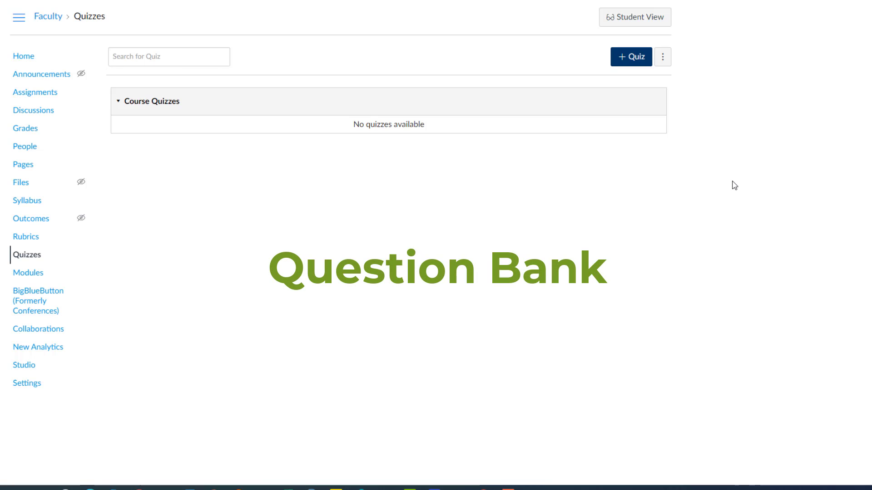
Step: Open Manage Question Banks from the Quizzes page's options menu
left_click(663, 61)
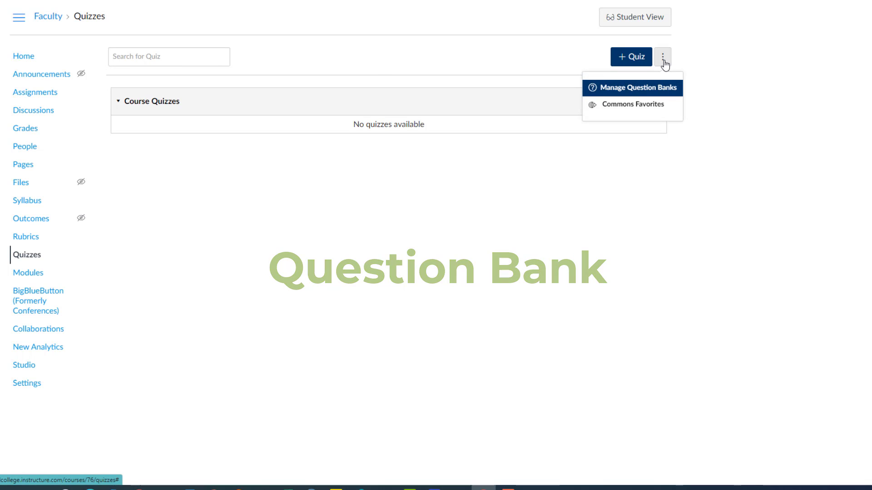
left_click(644, 90)
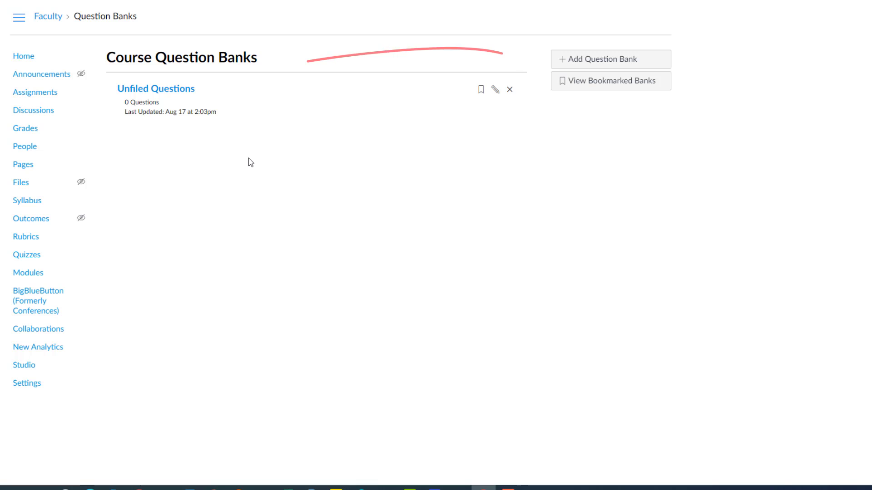
Step: Create a new question bank named Voice Feedback
left_click(597, 61)
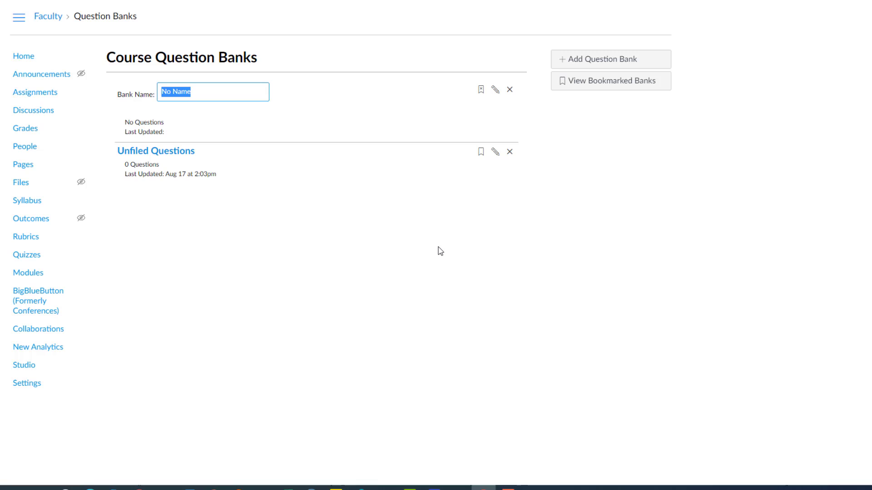
type("Voice")
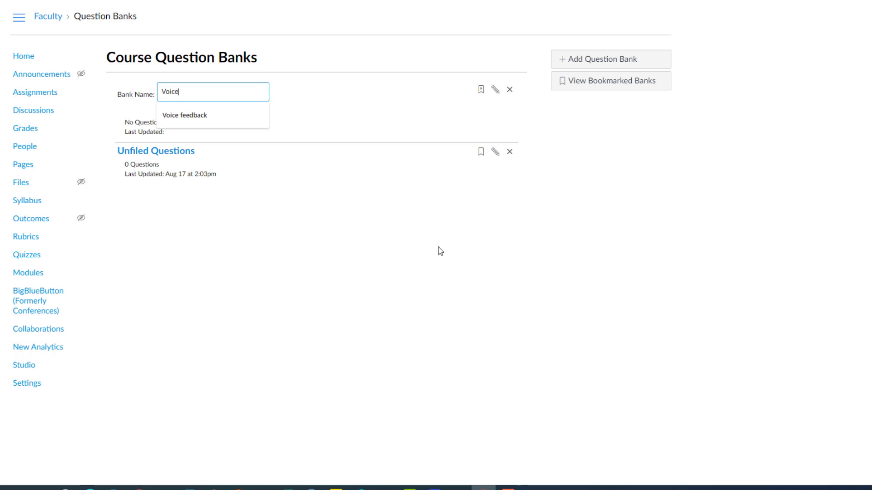
key("Down")
key("Return")
Step: In the Voice Feedback bank, add Question 1 and paste in its prompt
left_click(177, 93)
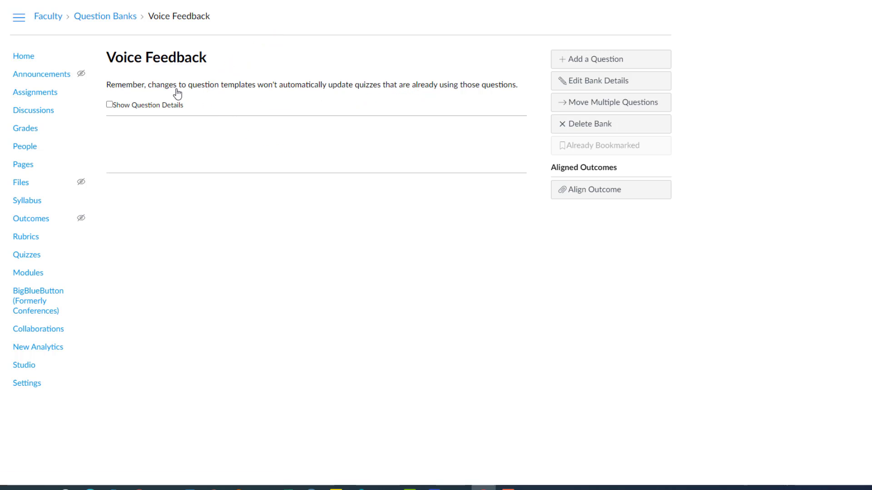
left_click(594, 64)
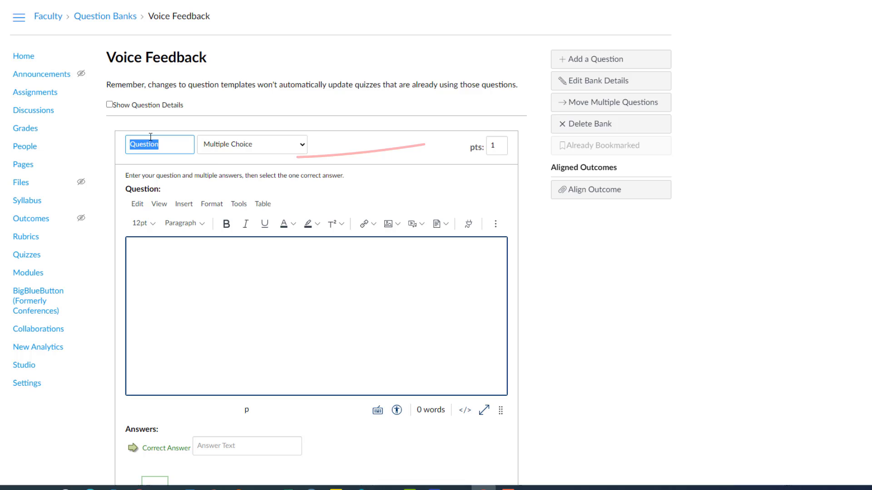
type("Question")
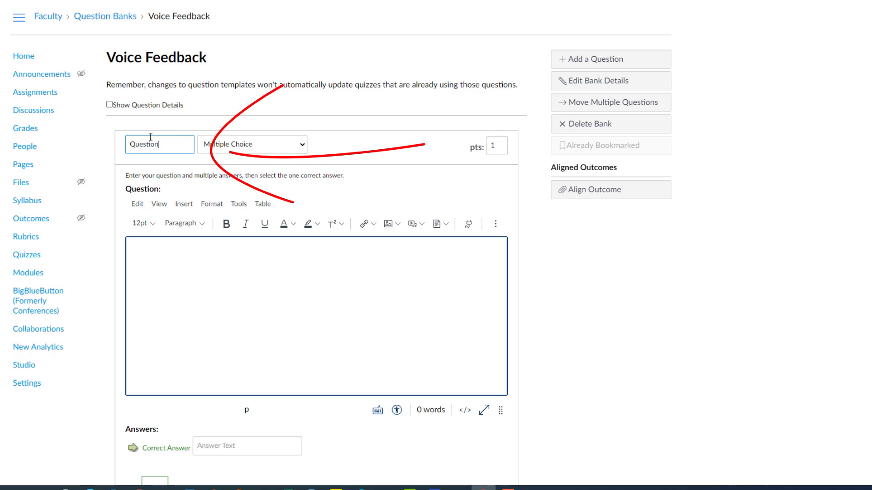
type(" 1")
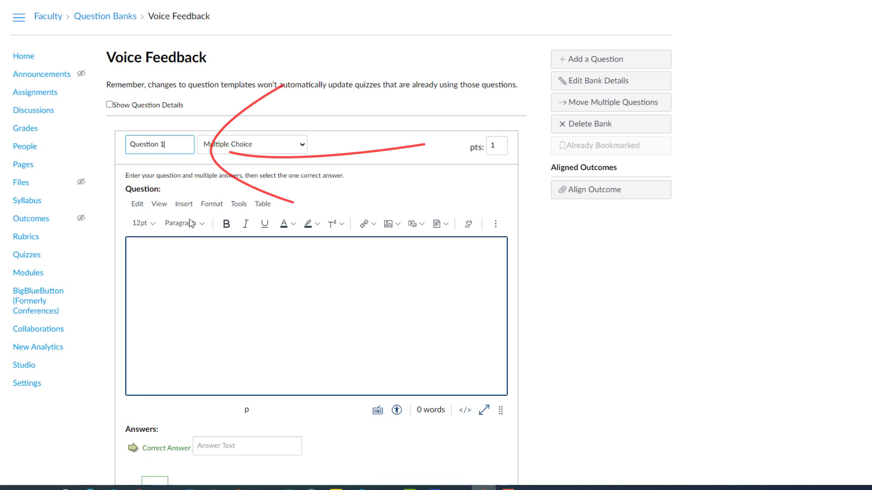
left_click(170, 293)
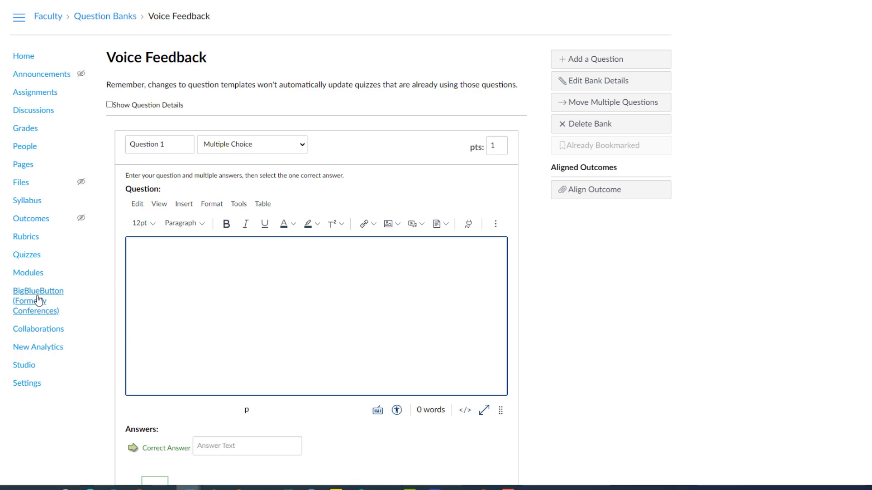
right_click(154, 250)
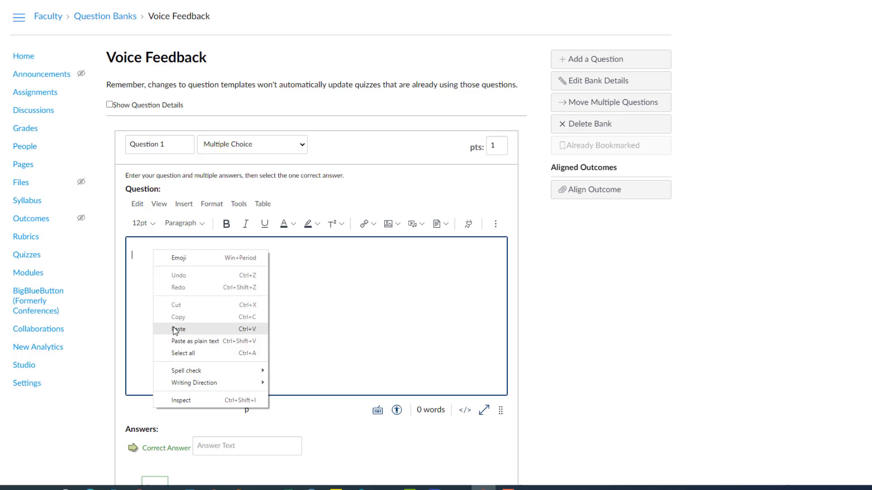
left_click(178, 329)
scroll(337, 305, "down", 4)
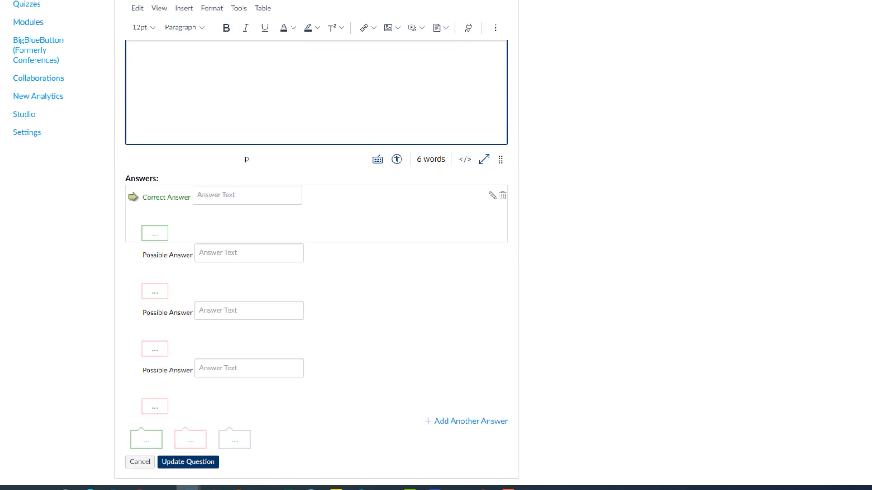
Step: Paste 'Improve comprehension' as Question 1's correct answer
left_click(196, 196)
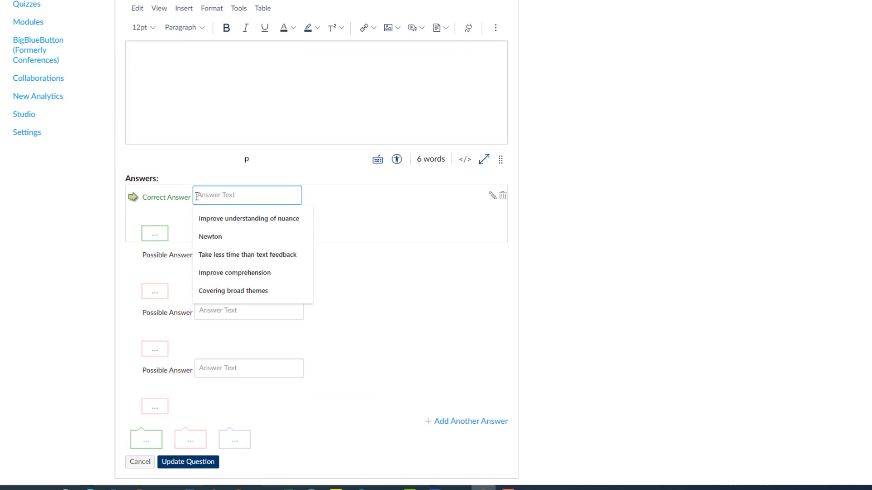
right_click(197, 196)
left_click(217, 274)
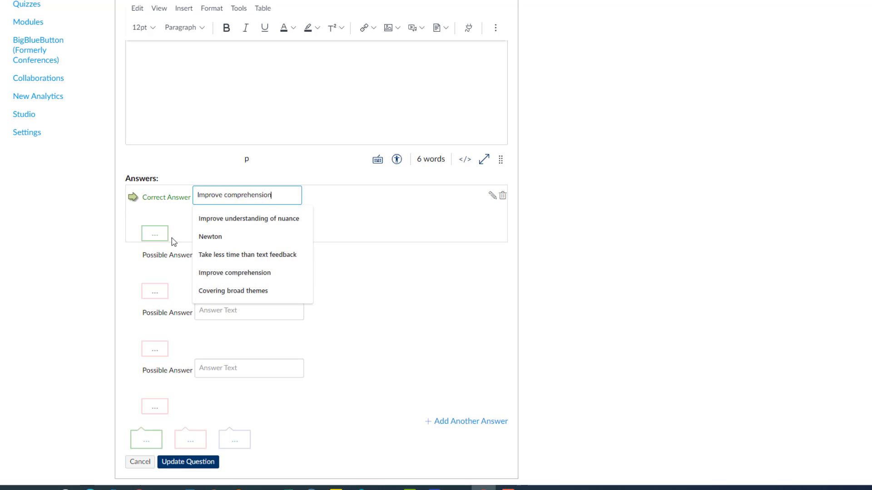
left_click(156, 198)
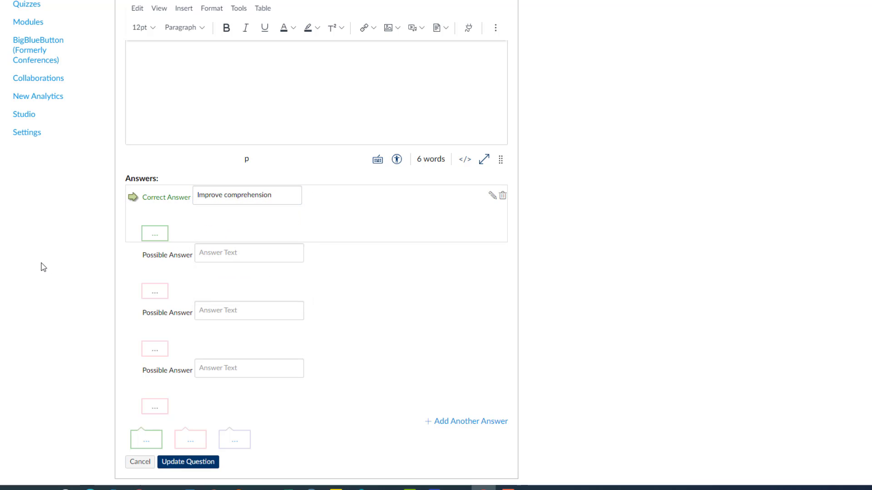
Step: Paste three wrong answers, ending with 'Not work with foreign languages'
left_click(215, 252)
right_click(215, 252)
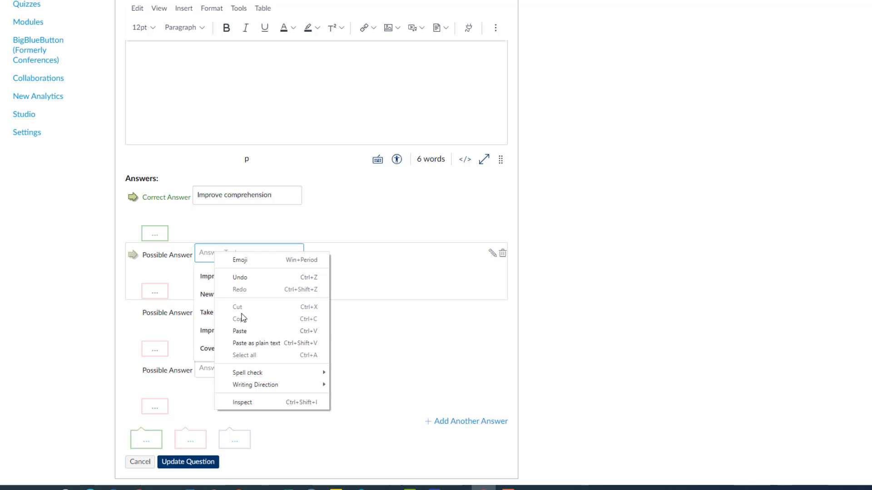
left_click(244, 334)
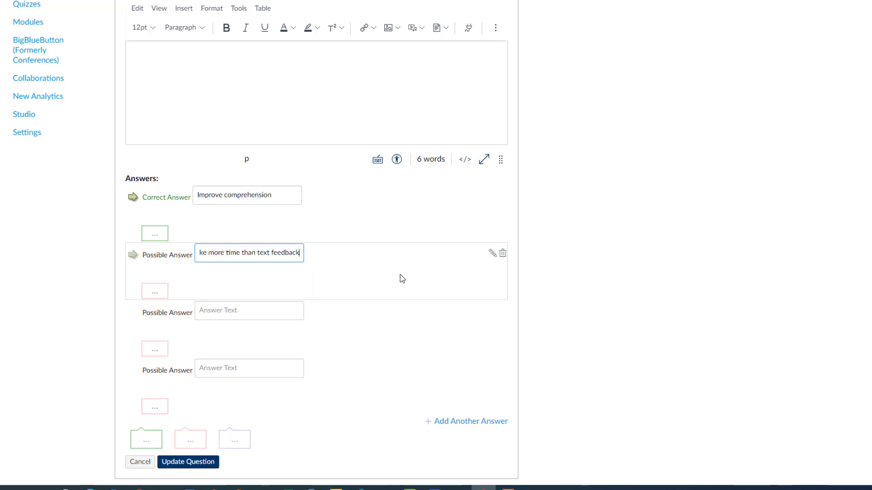
left_click(215, 311)
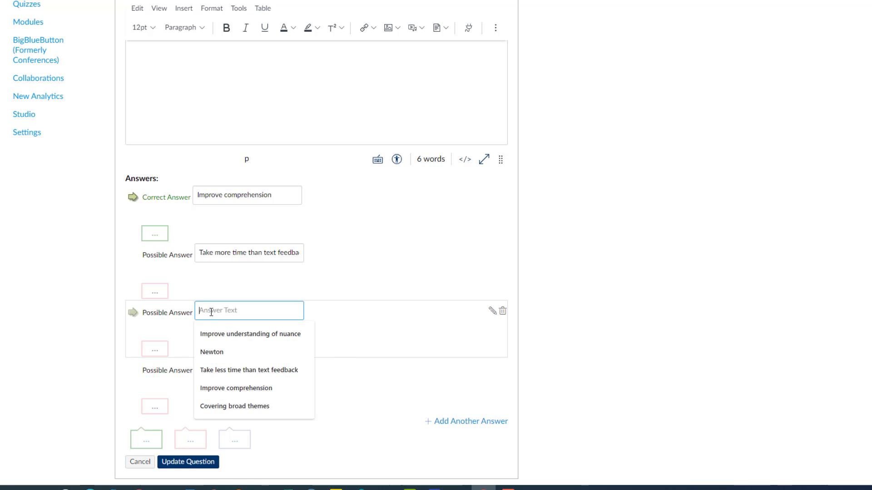
right_click(211, 312)
left_click(234, 392)
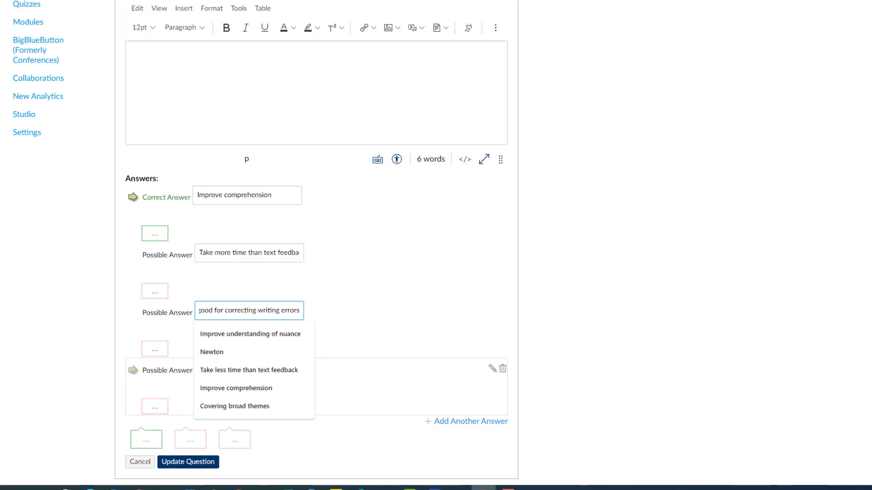
left_click(205, 369)
right_click(205, 367)
left_click(235, 288)
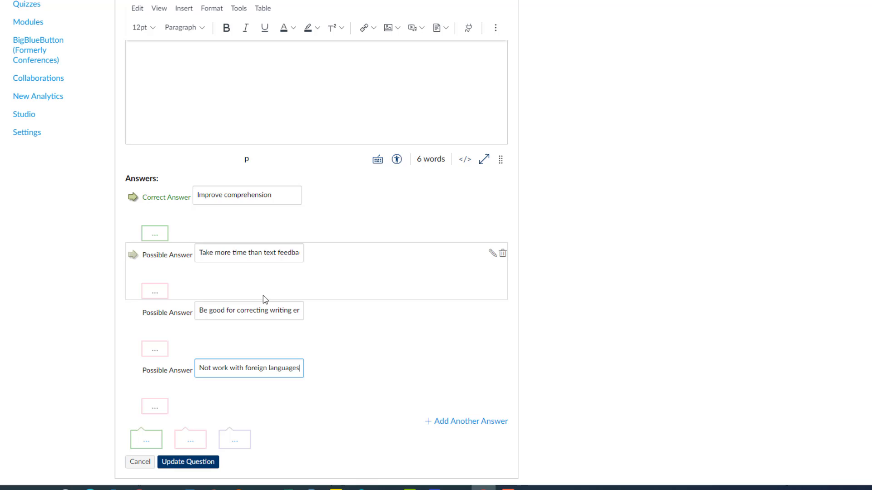
scroll(413, 358, "down", 1)
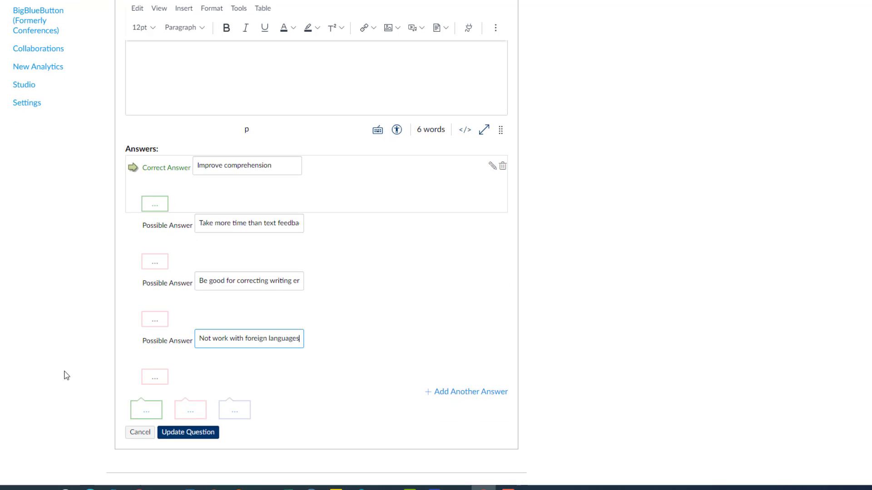
Step: Save Question 1 and add a new question named Question 2
left_click(186, 433)
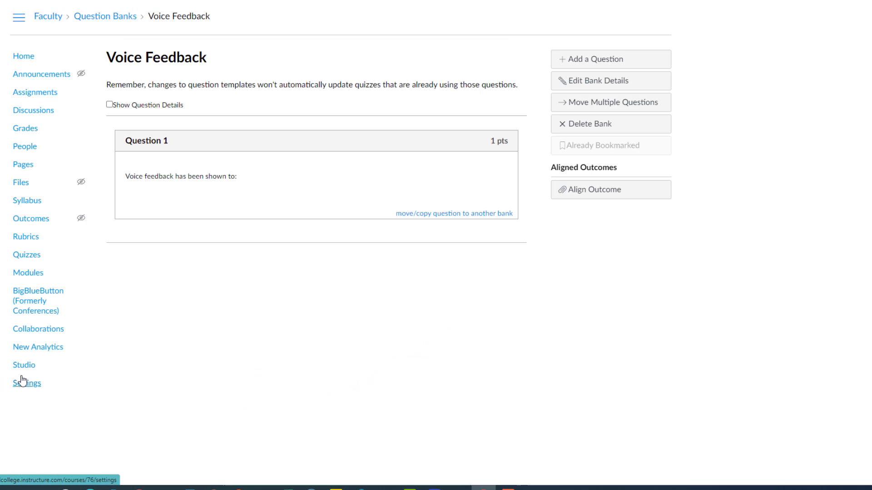
left_click(592, 61)
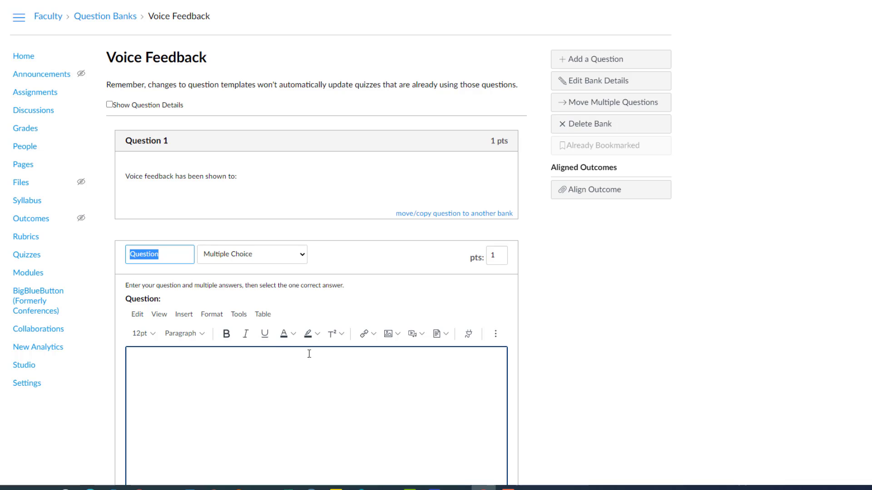
left_click(166, 253)
type("2")
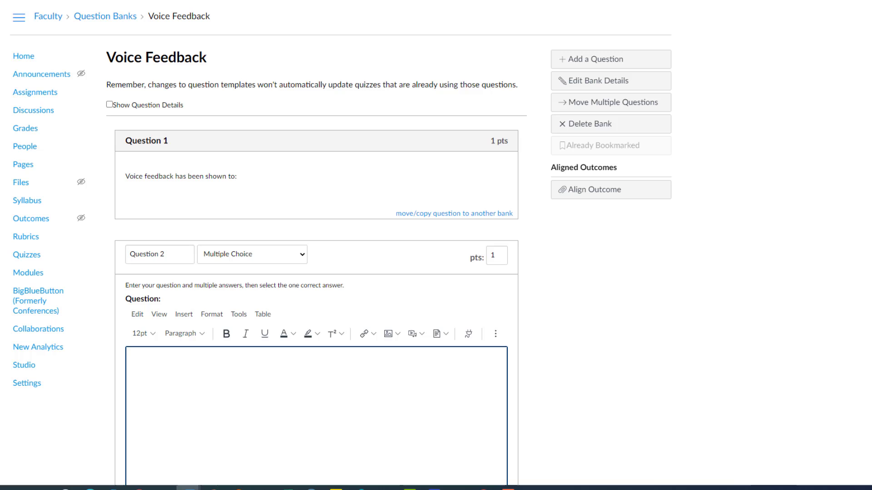
Step: Paste Question 2's prompt, fill in its four answers, and save it
scroll(164, 289, "down", 2)
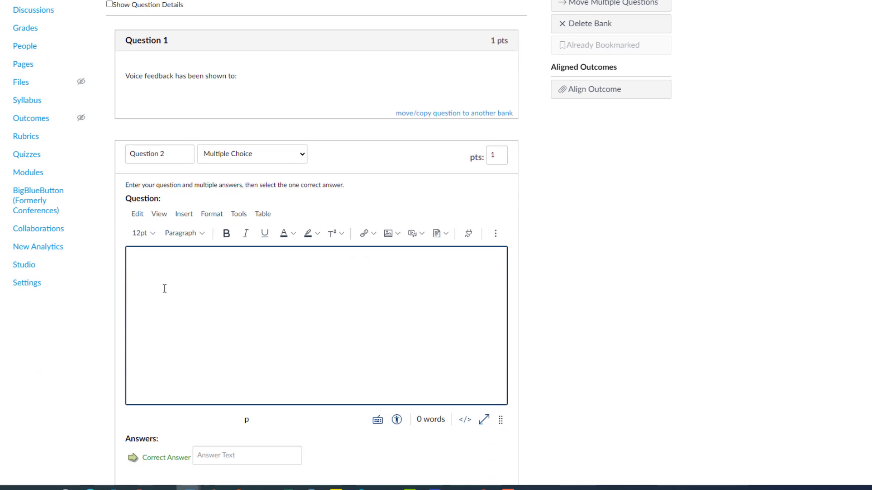
right_click(138, 262)
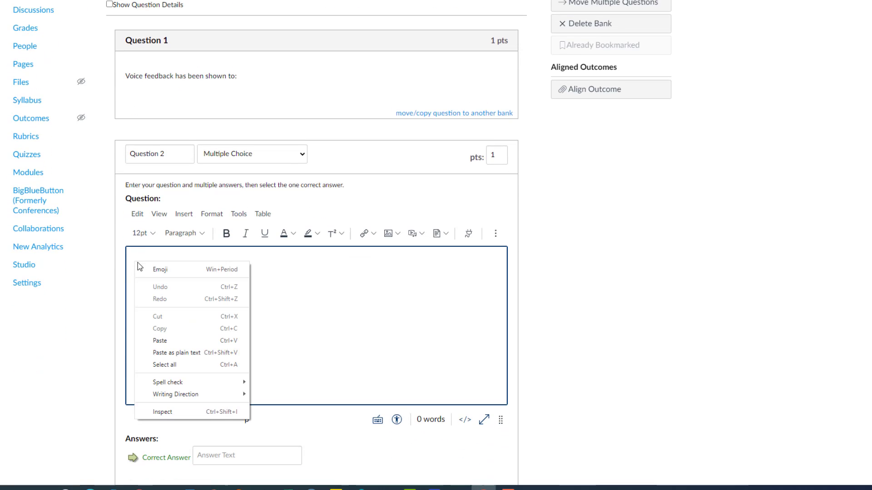
left_click(166, 341)
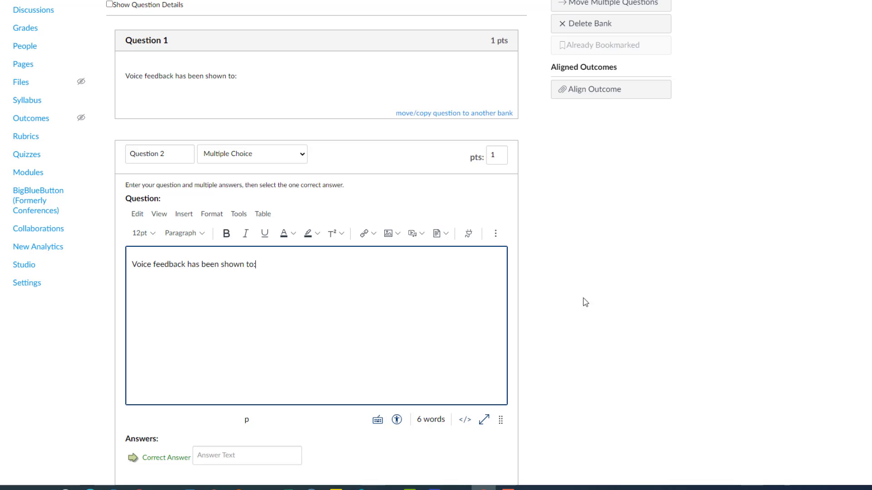
scroll(584, 303, "down", 2)
scroll(579, 312, "down", 2)
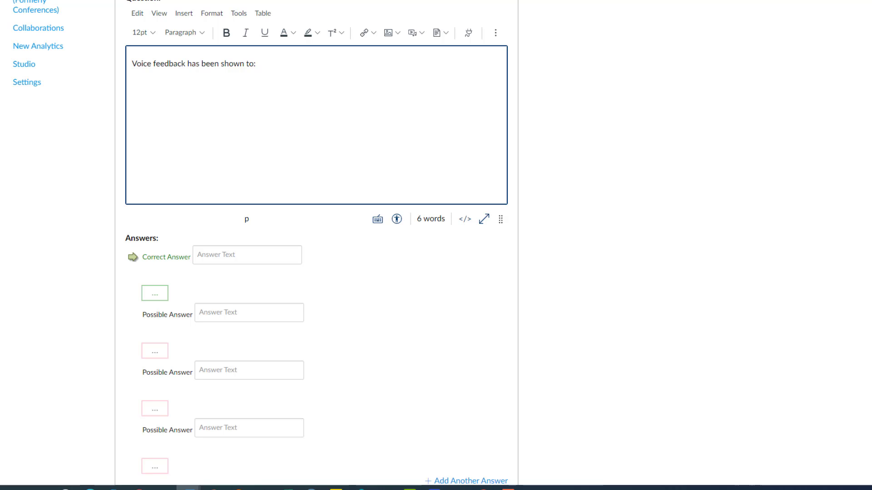
left_click(202, 255)
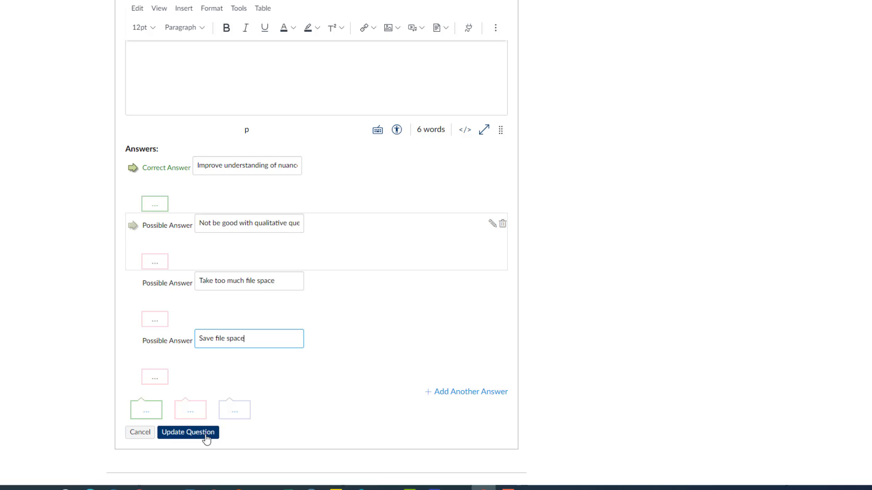
left_click(205, 433)
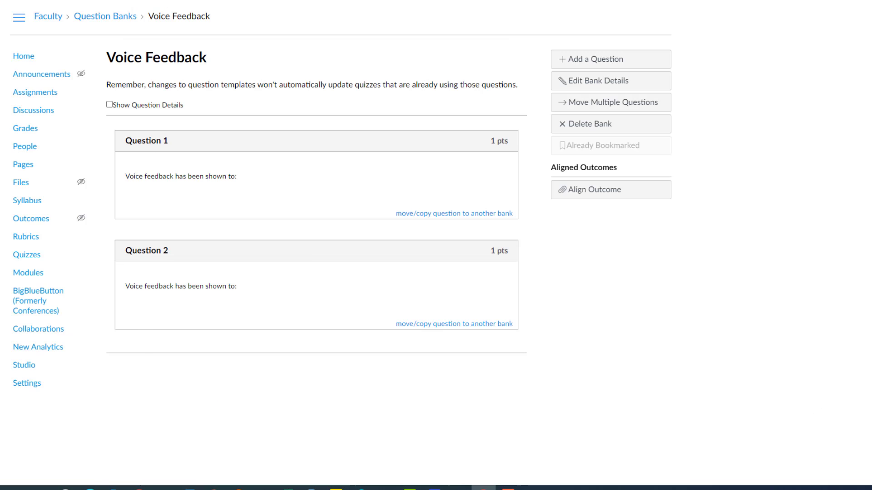
Step: Add Question 3 with the pasted prompt 'Voice feedback is best for:'
left_click(570, 60)
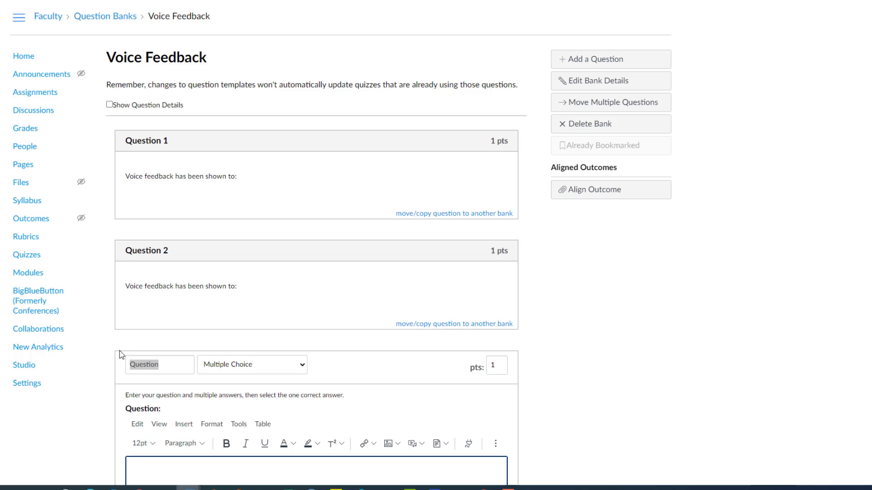
scroll(121, 352, "down", 3)
left_click(164, 213)
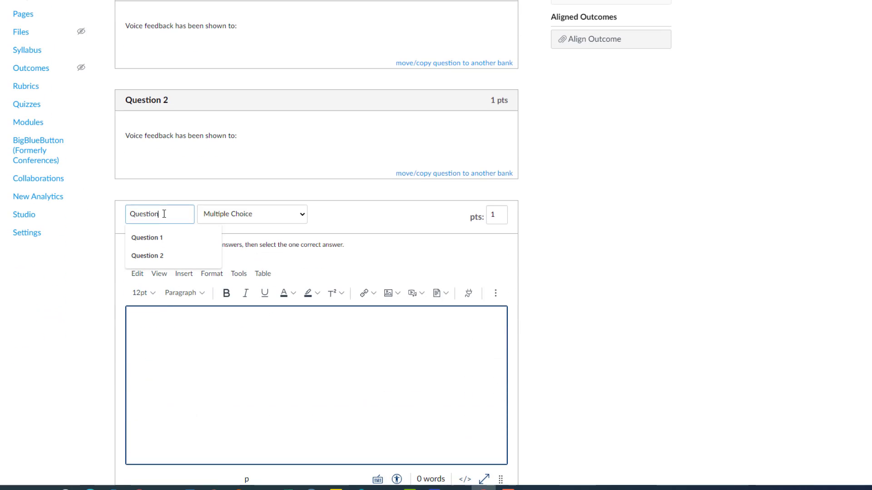
type("3")
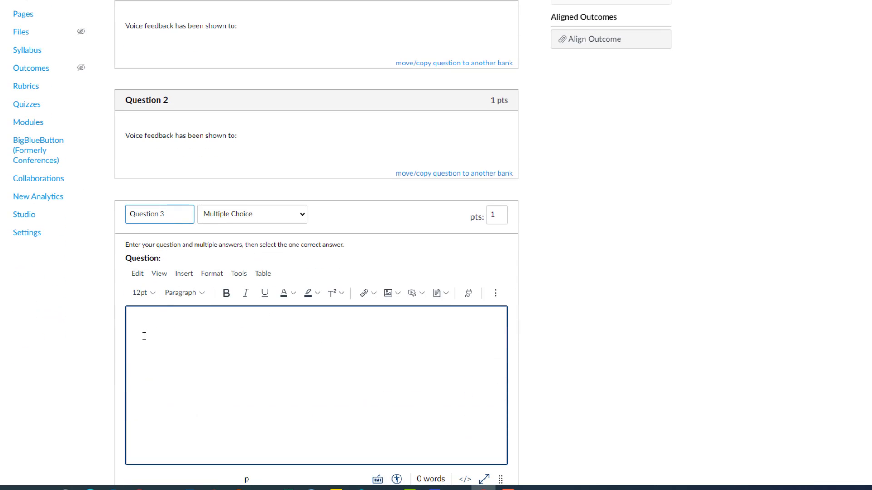
left_click(145, 336)
right_click(141, 324)
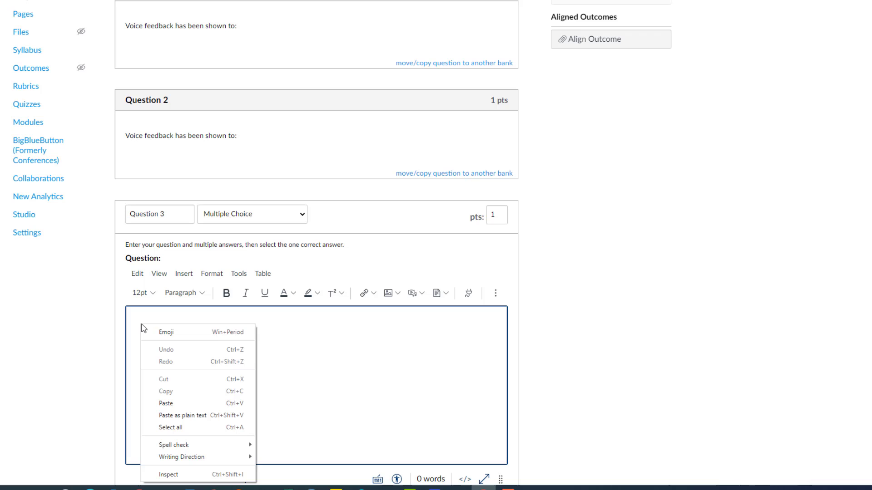
left_click(166, 403)
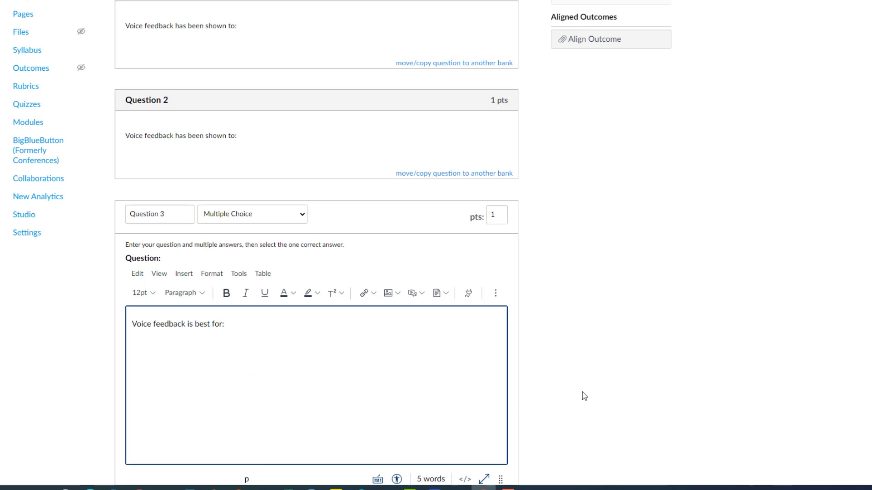
Step: Give Question 3 correct answer 'Covering broad themes' plus wrong answers, then save it
scroll(582, 391, "down", 5)
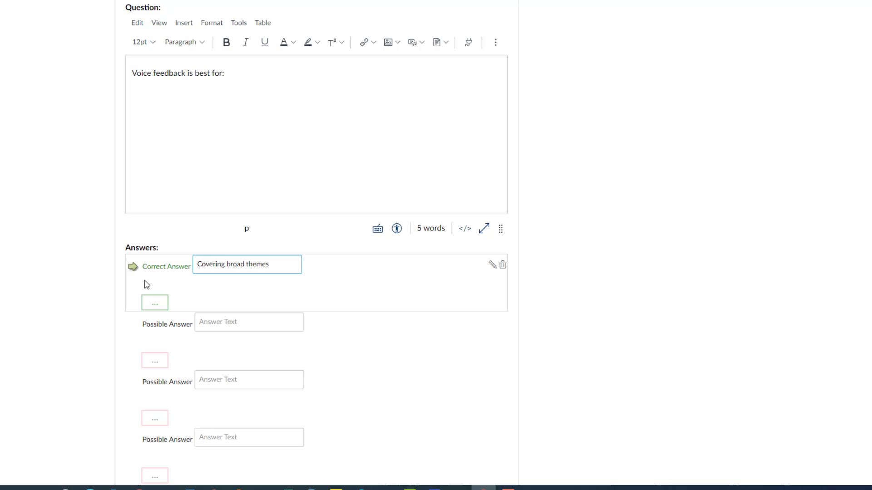
left_click(153, 263)
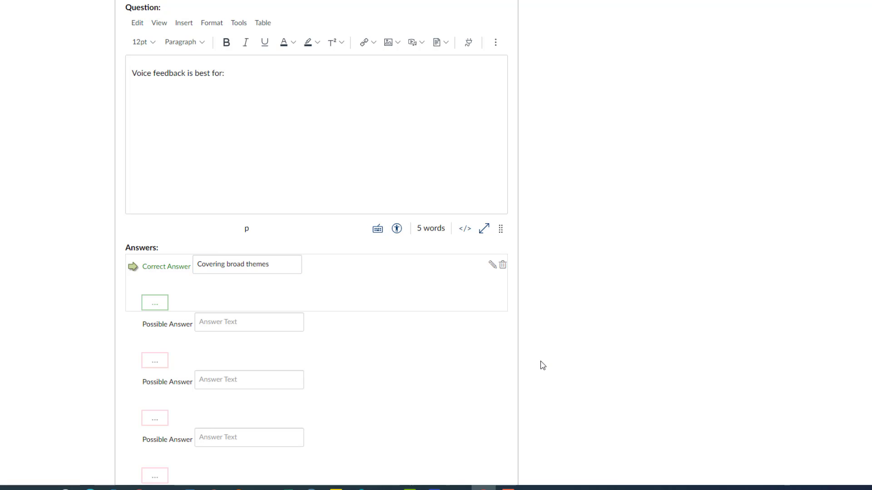
scroll(542, 364, "down", 2)
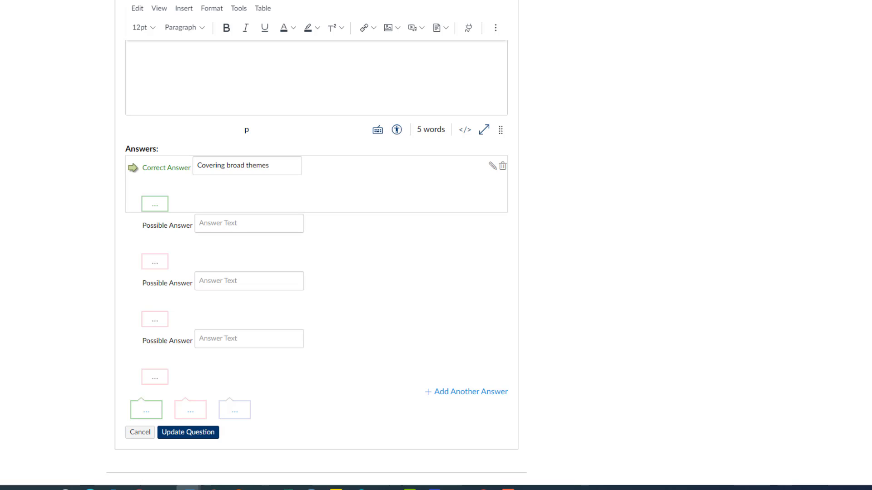
left_click(245, 224)
right_click(244, 223)
left_click(269, 301)
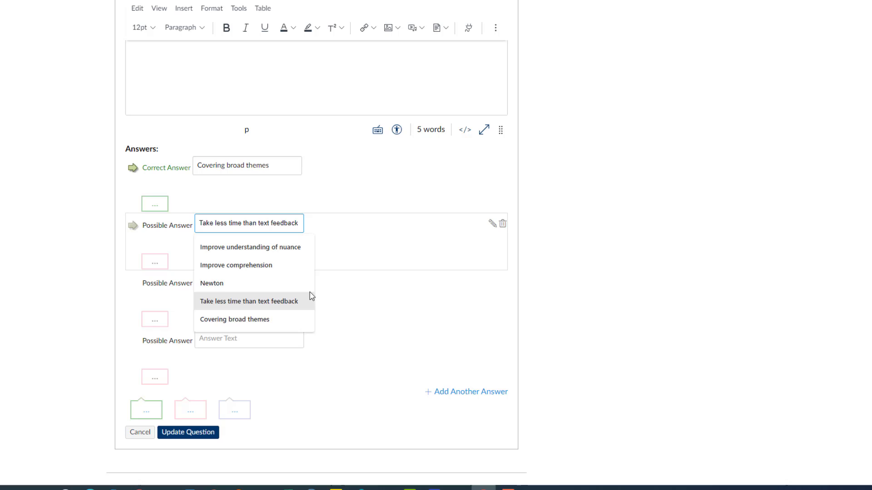
left_click(393, 246)
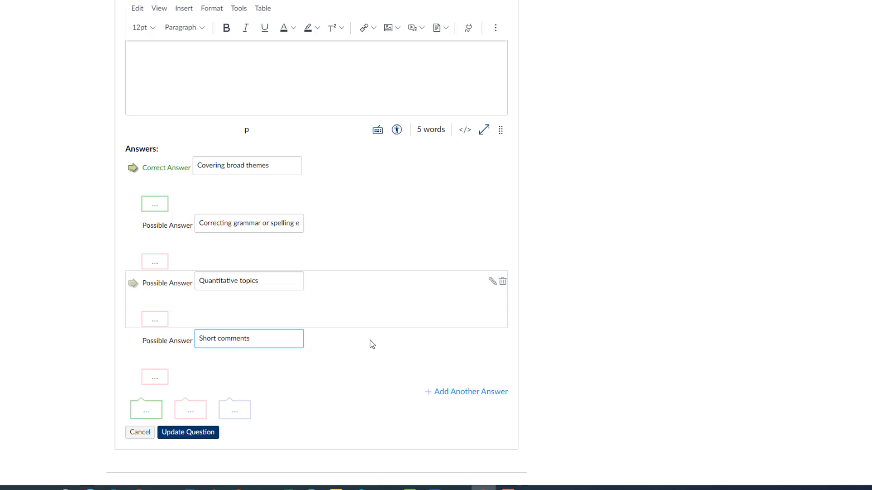
left_click(198, 437)
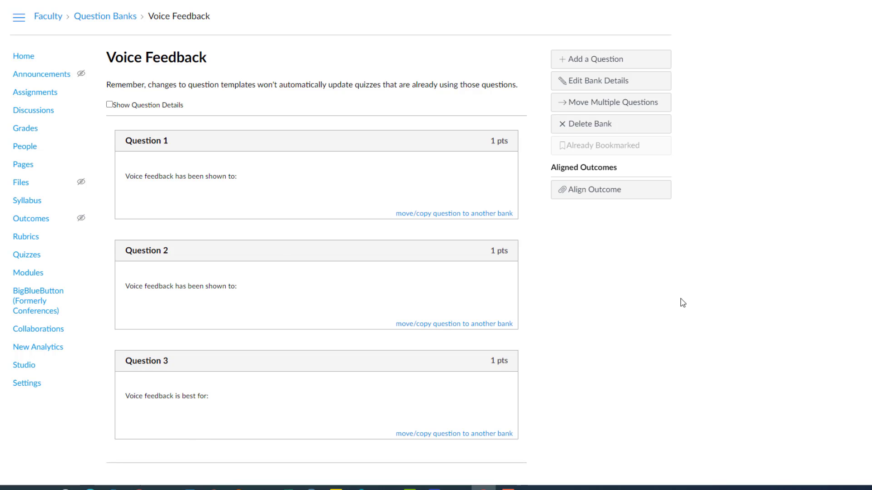
Step: From the course's Quizzes list, create a new quiz titled Feedback
left_click(35, 257)
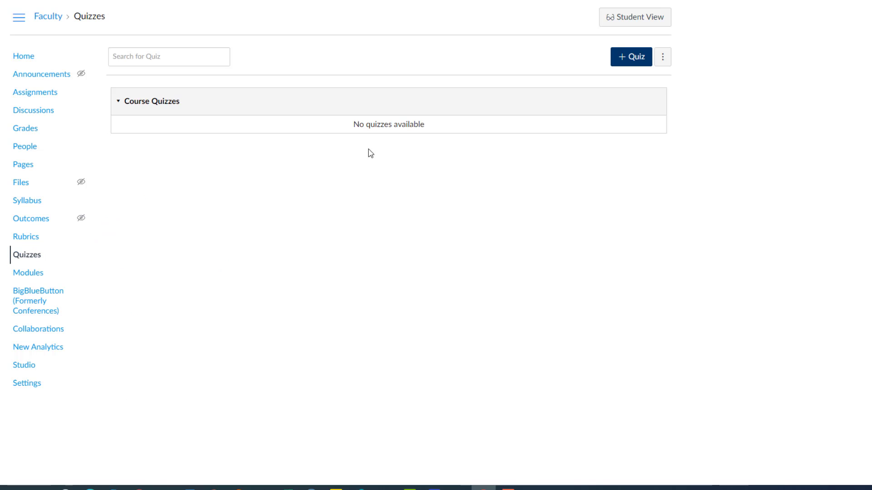
left_click(627, 60)
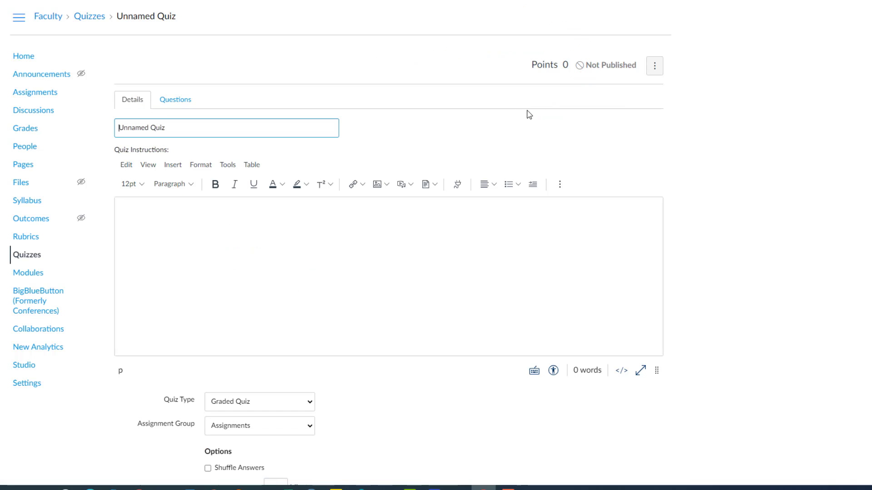
scroll(445, 387, "down", 5)
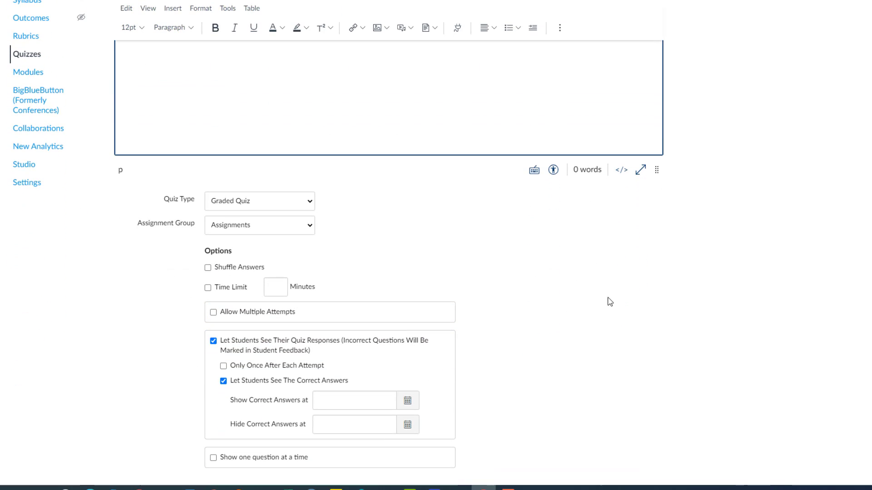
scroll(603, 306, "down", 3)
scroll(604, 306, "up", 8)
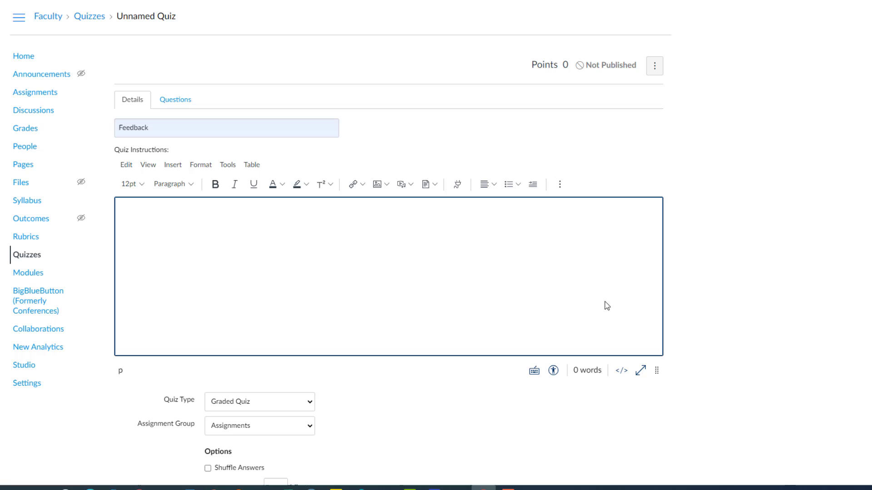
Step: On the quiz's Questions tab, preview the Voice Feedback bank's three questions without adding any
left_click(180, 101)
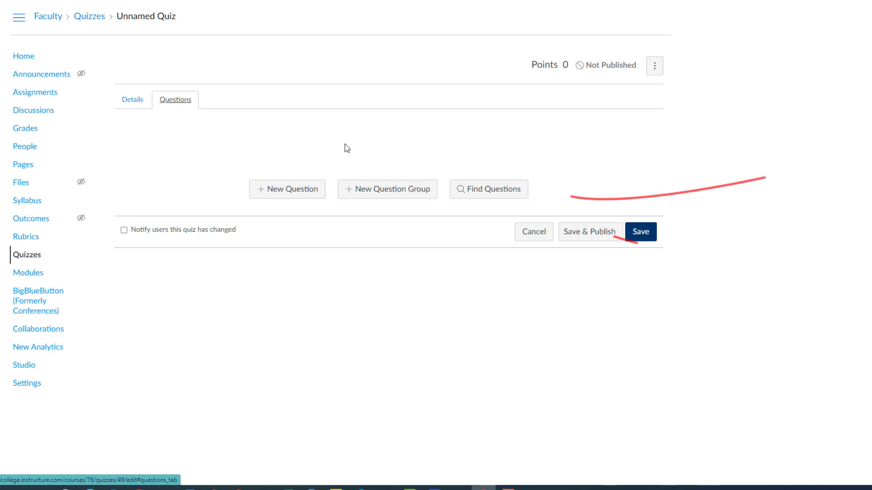
left_click(494, 194)
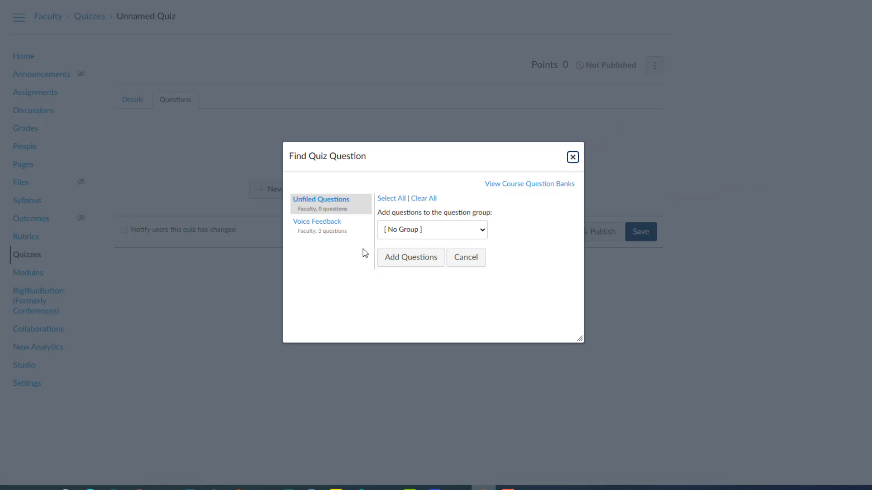
left_click(330, 225)
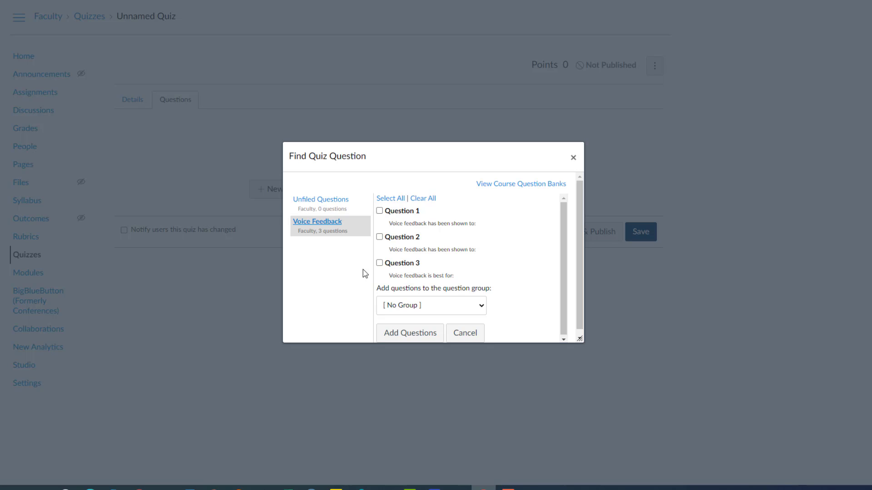
left_click(573, 157)
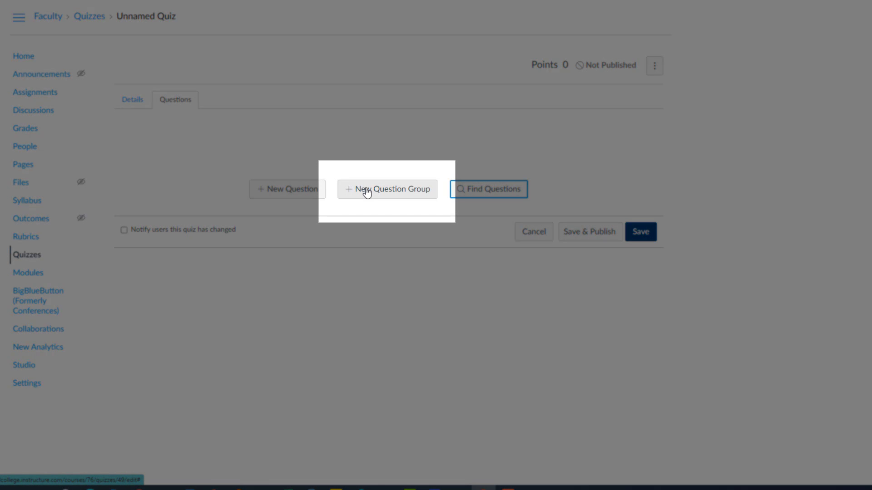
Step: Add a question group named Voice Feedback, linked to the Voice Feedback bank, picking 1 question at 1 pt
left_click(367, 190)
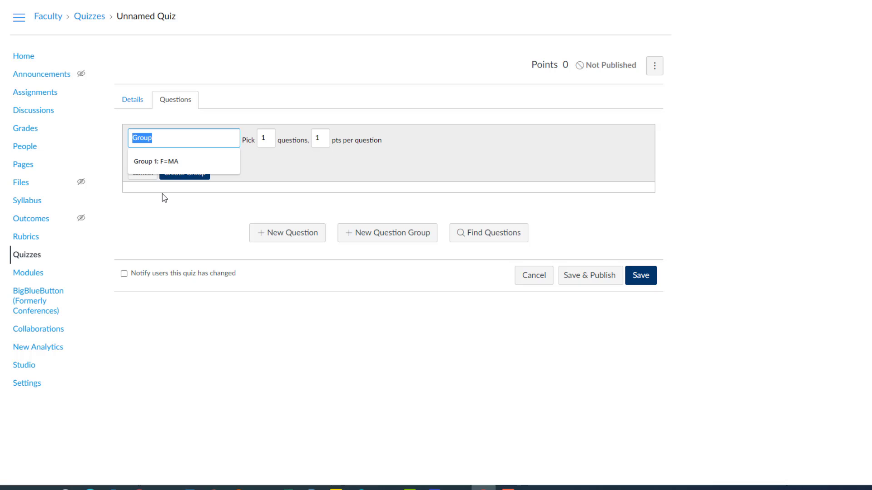
type("Voic")
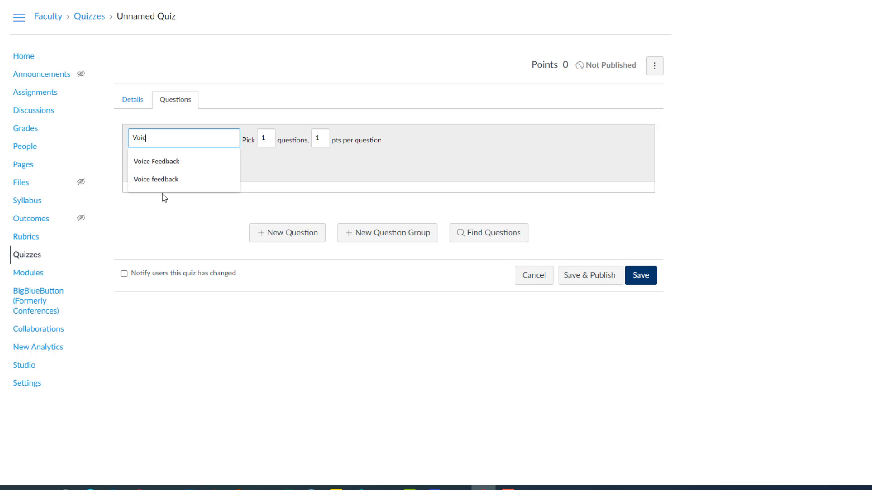
key("Down")
key("Return")
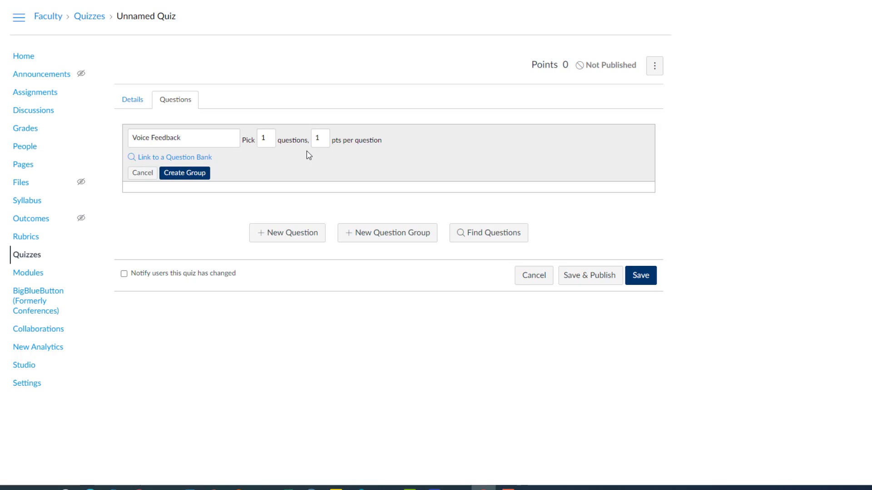
left_click(189, 158)
left_click(325, 245)
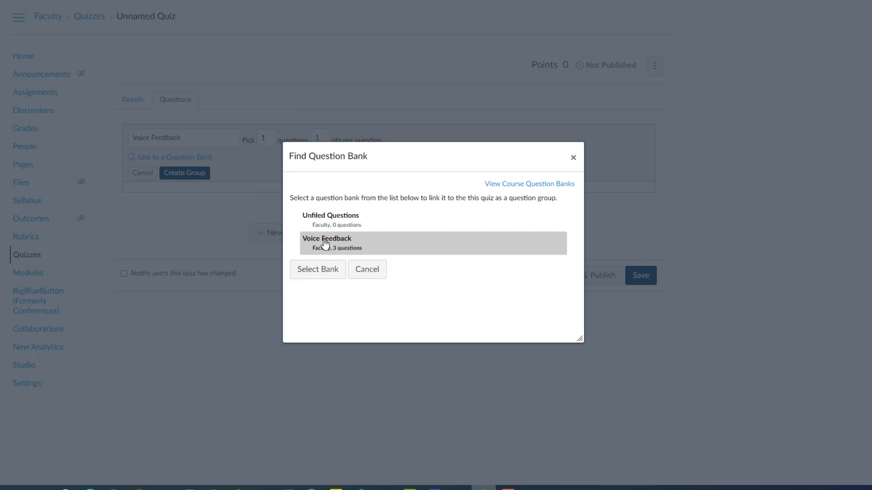
left_click(324, 272)
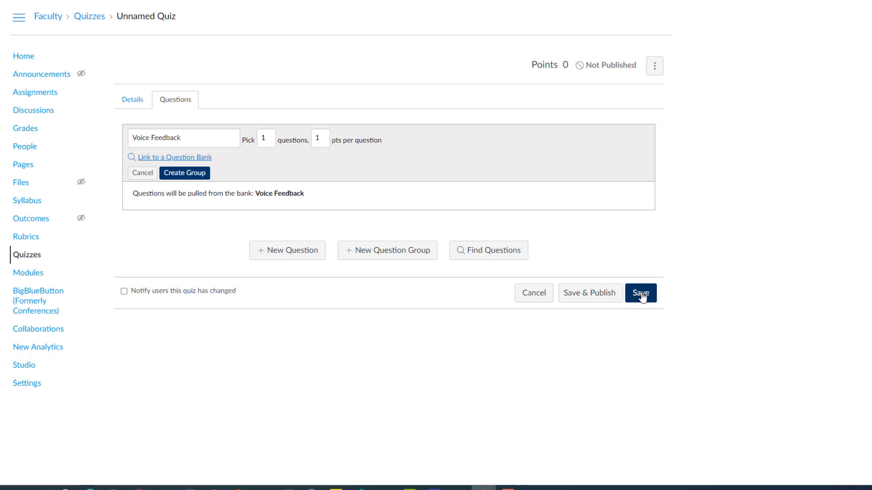
Step: Save the Feedback quiz, leaving it unpublished
left_click(640, 294)
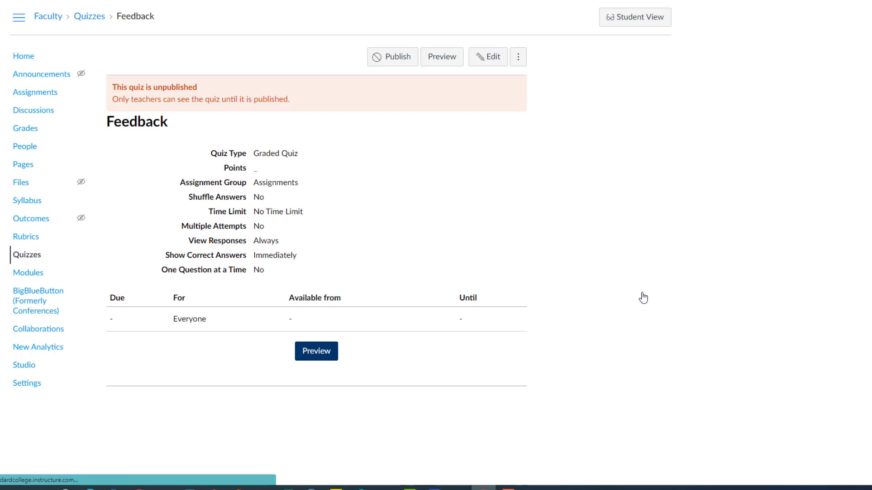